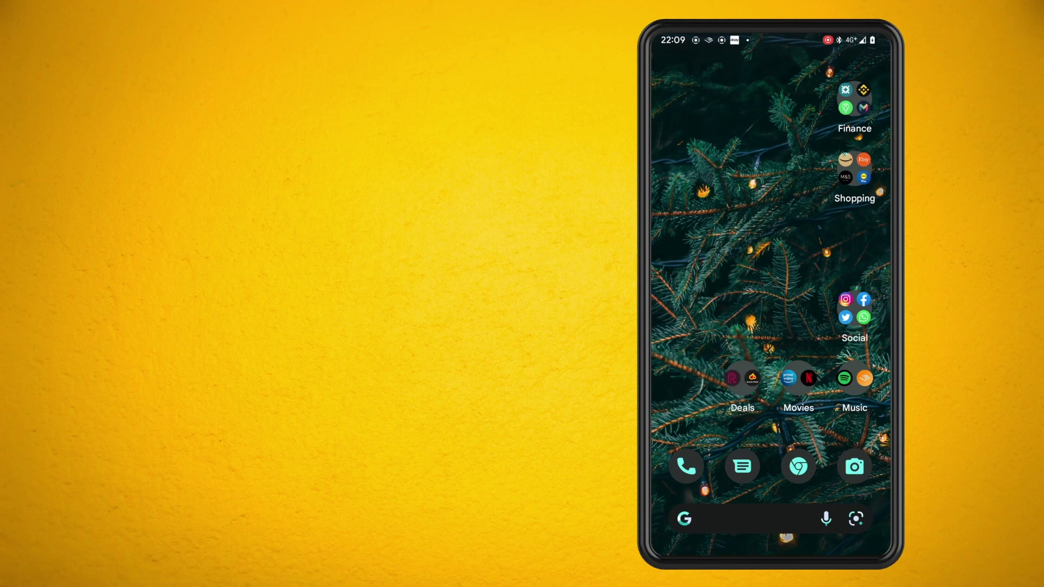
Search Google for 'bbc', then open Search Settings from Google's side menu.
left_click(799, 466)
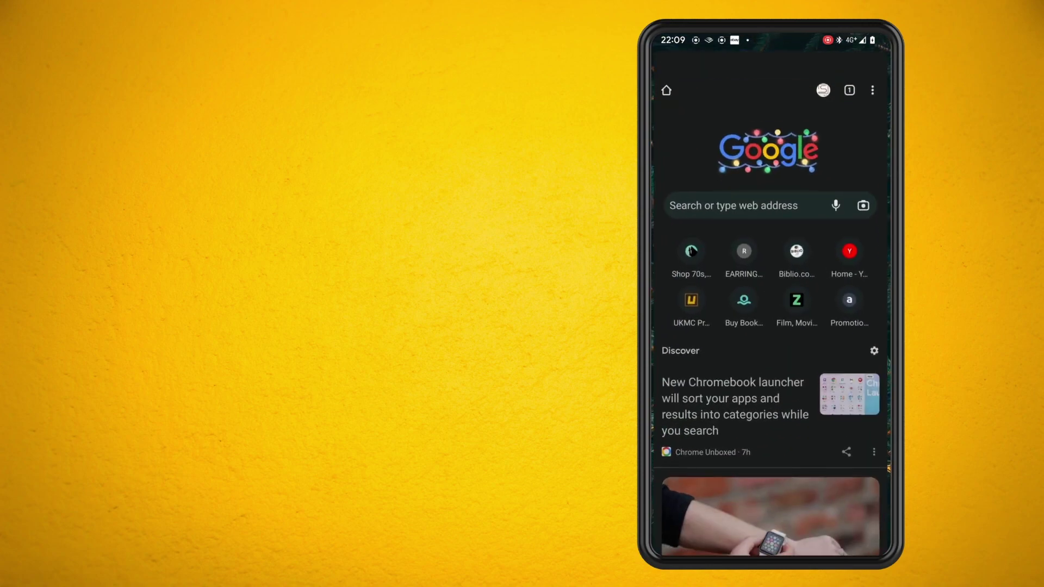
left_click(732, 188)
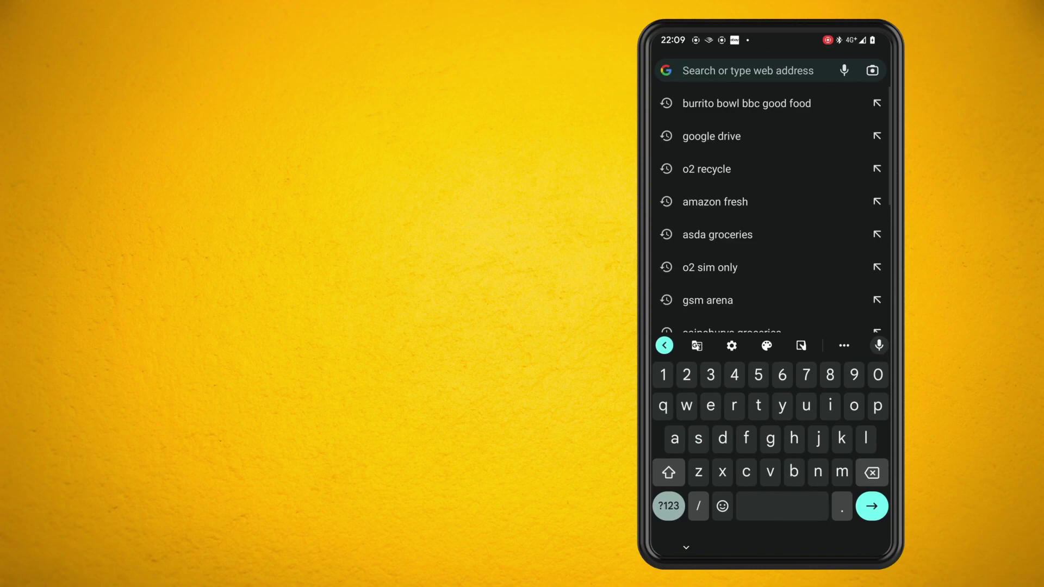
type("bbc")
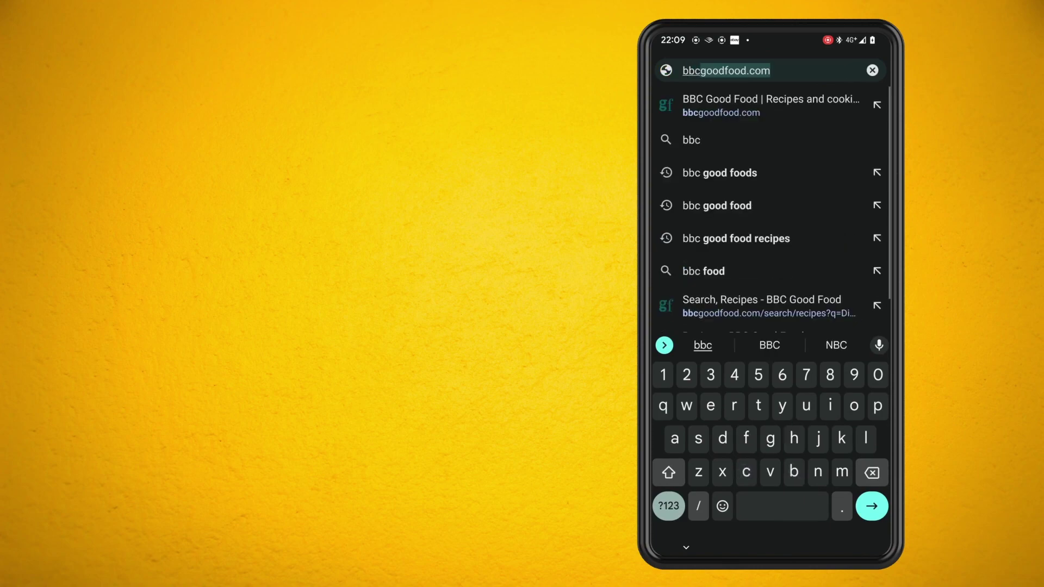
key("BackSpace")
key("Return")
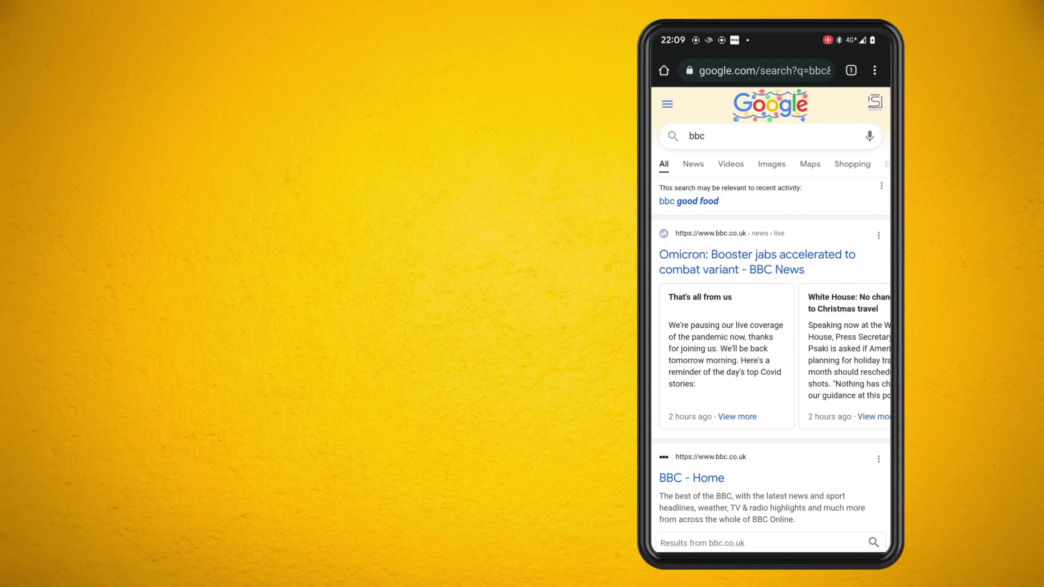
left_click(667, 103)
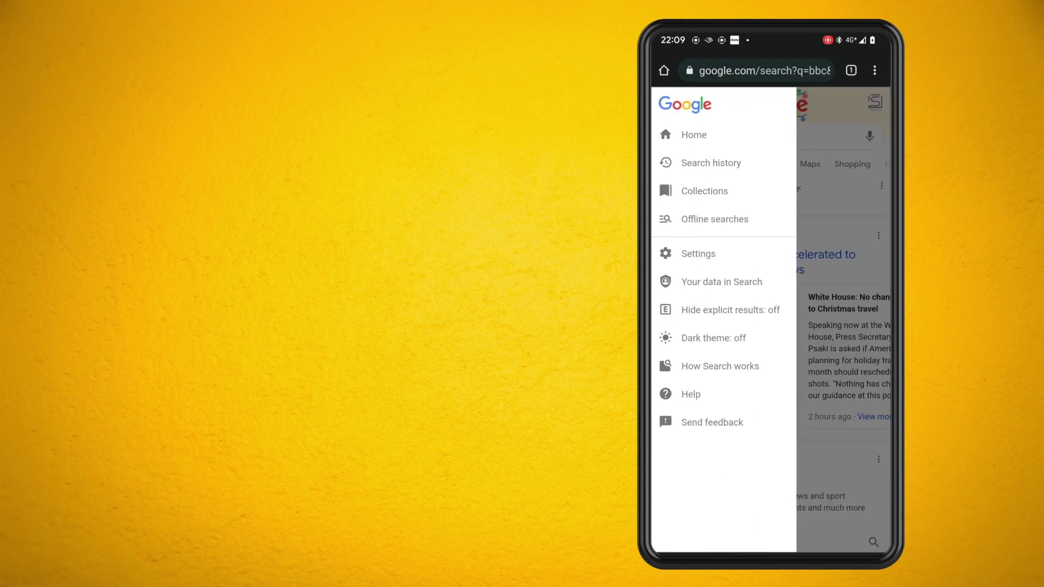
left_click(737, 252)
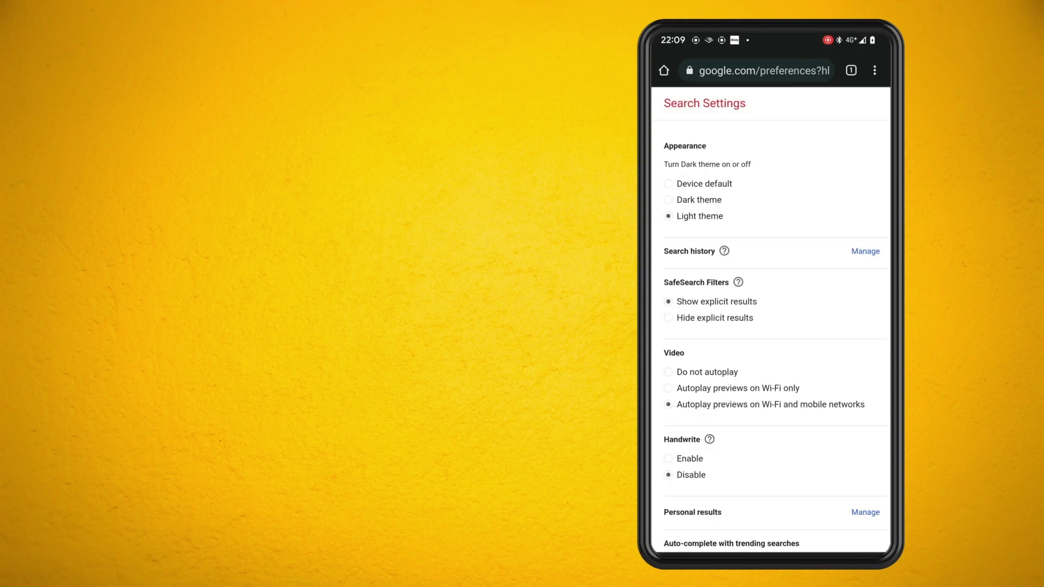
left_click_drag(803, 450, 824, 200)
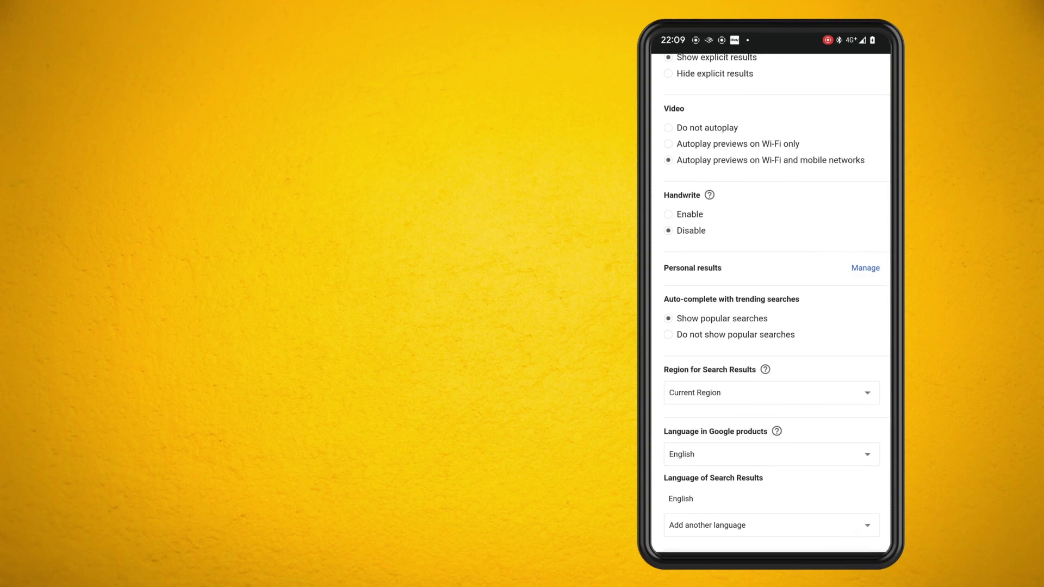
Choose 'Do not show popular searches', save, confirm, and go to the home screen.
left_click(701, 335)
left_click_drag(867, 315, 867, 256)
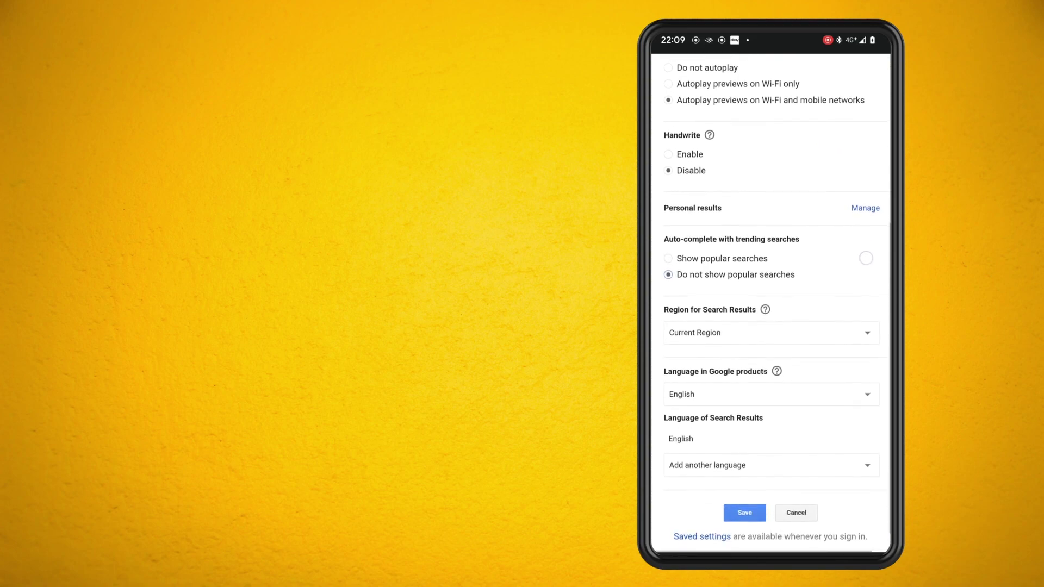
left_click(744, 512)
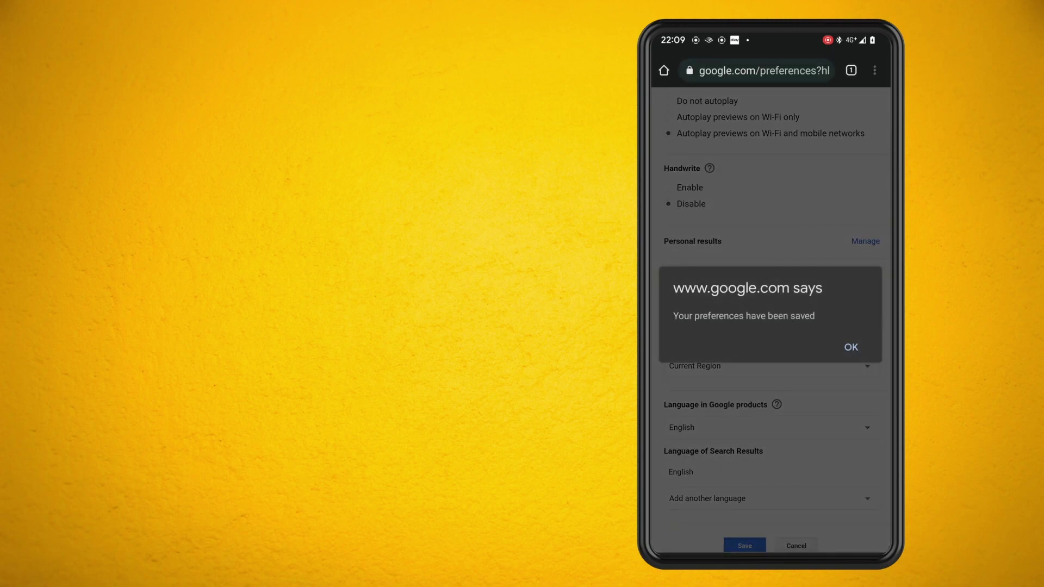
left_click(850, 347)
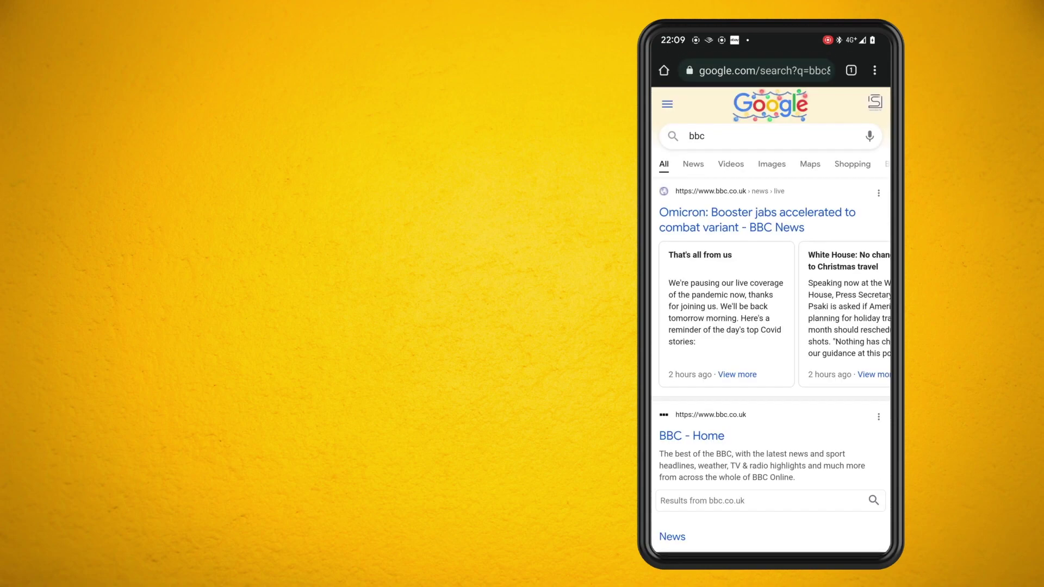
key("super")
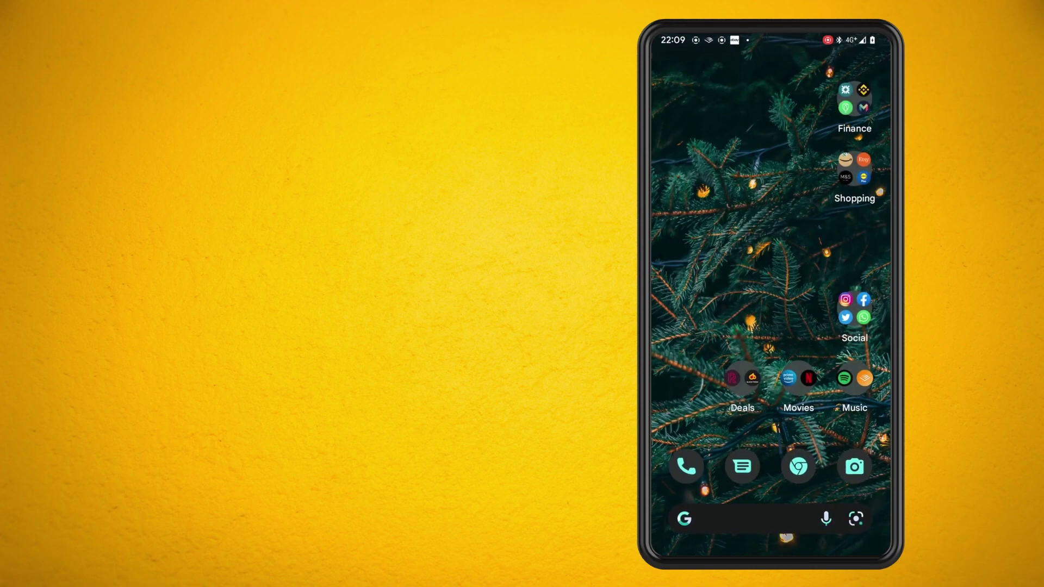
Check the home-screen search bar's suggestions, visiting Recents and returning home in between.
left_click(750, 519)
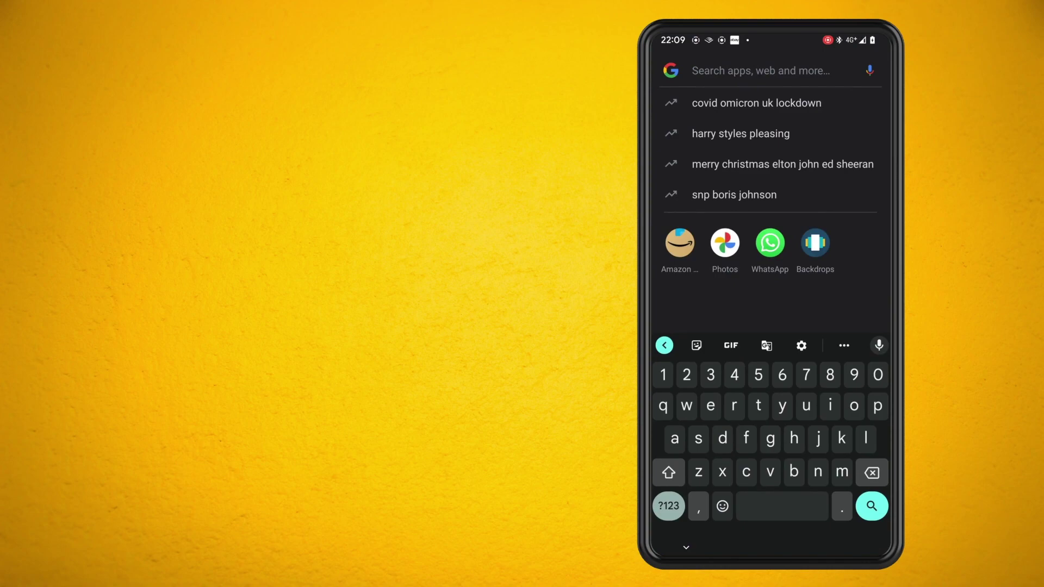
left_click_drag(770, 554, 770, 367)
left_click_drag(718, 285, 848, 286)
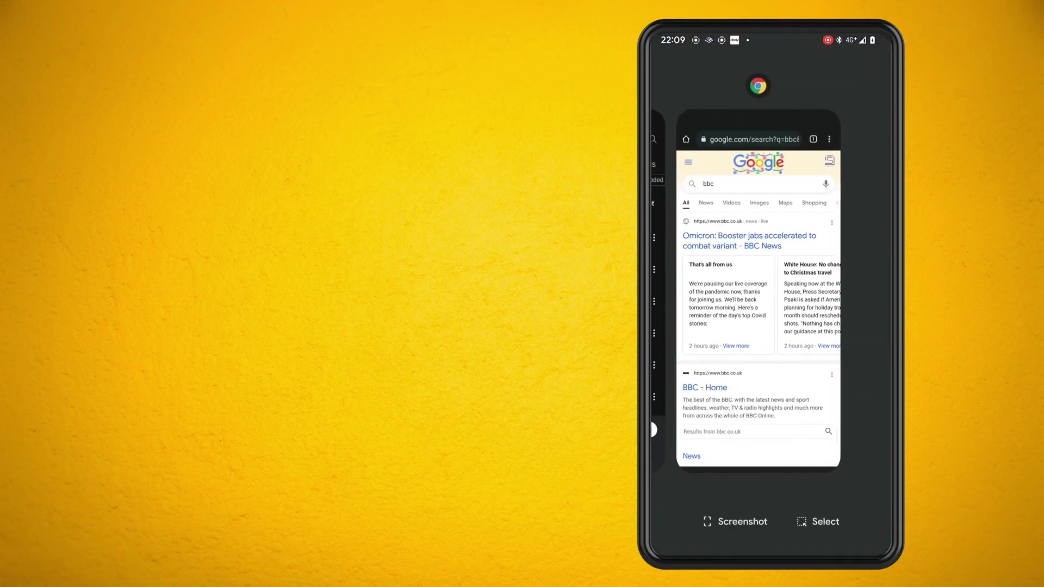
key("super")
left_click(764, 506)
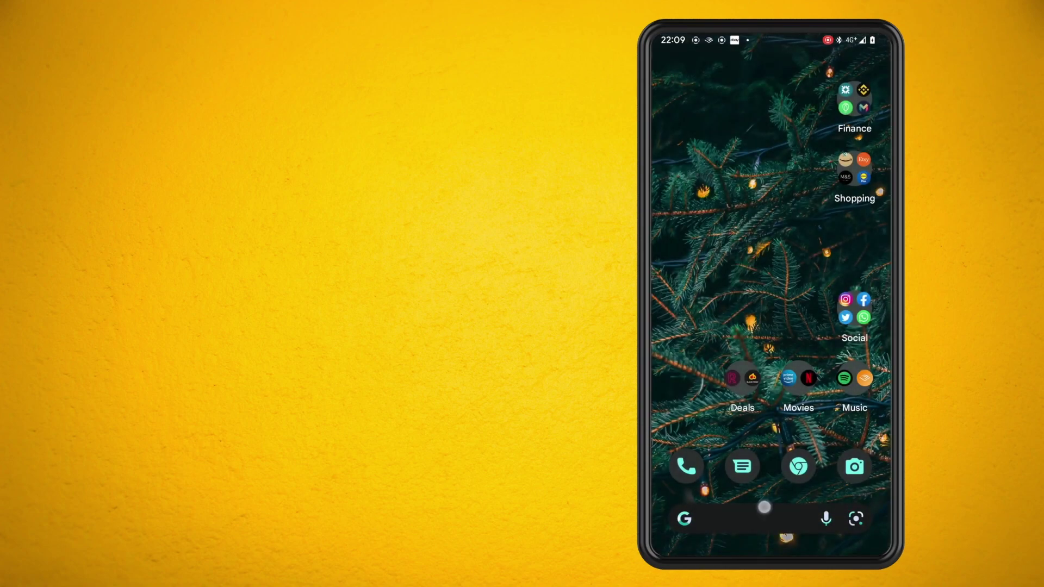